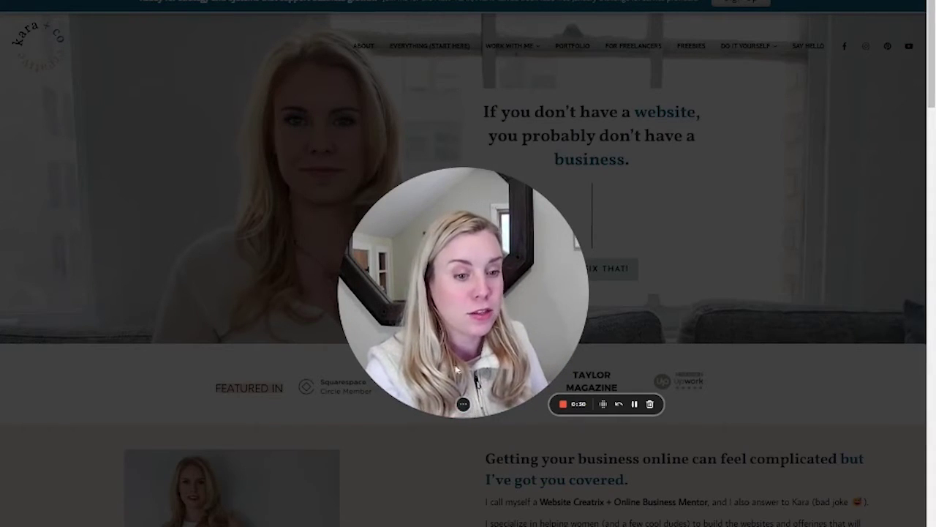
- Duplicate the HERB LEAD automation from its card's options menu
mouse_move(447, 403)
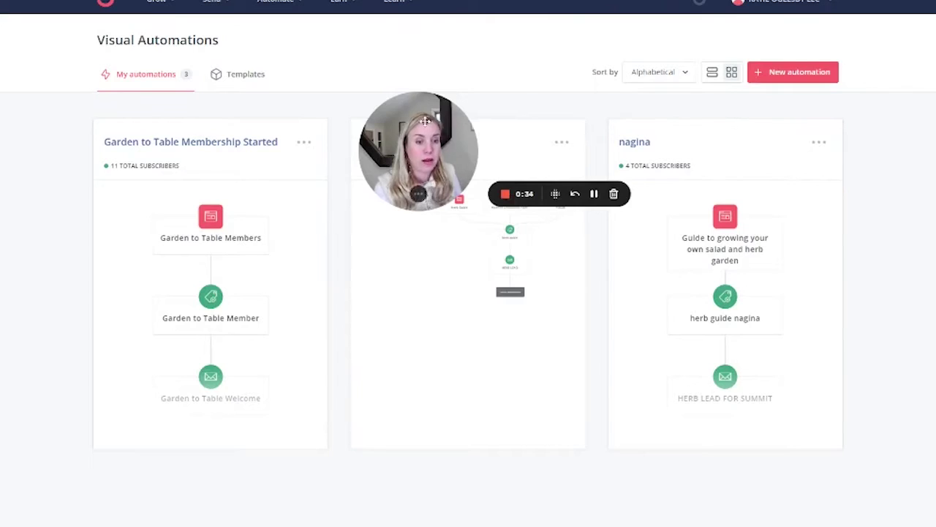
drag(421, 123, 108, 441)
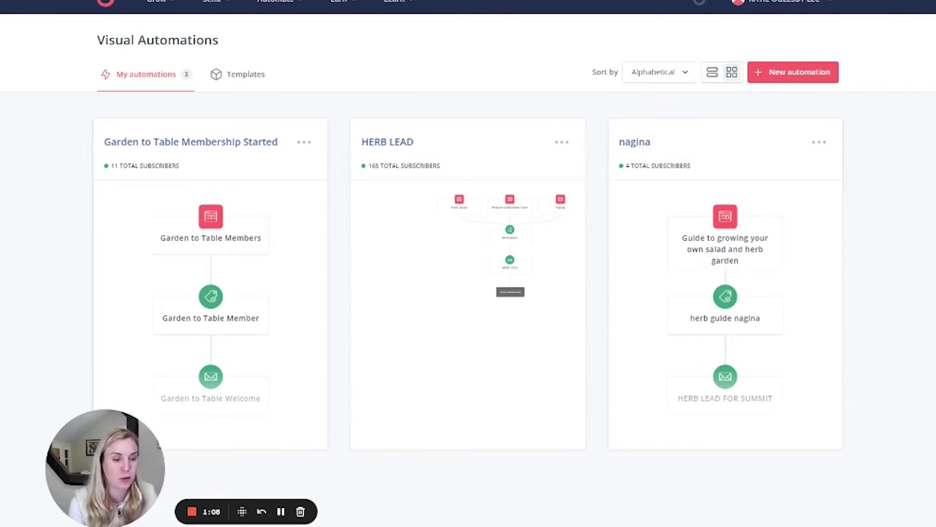
click(560, 141)
click(534, 226)
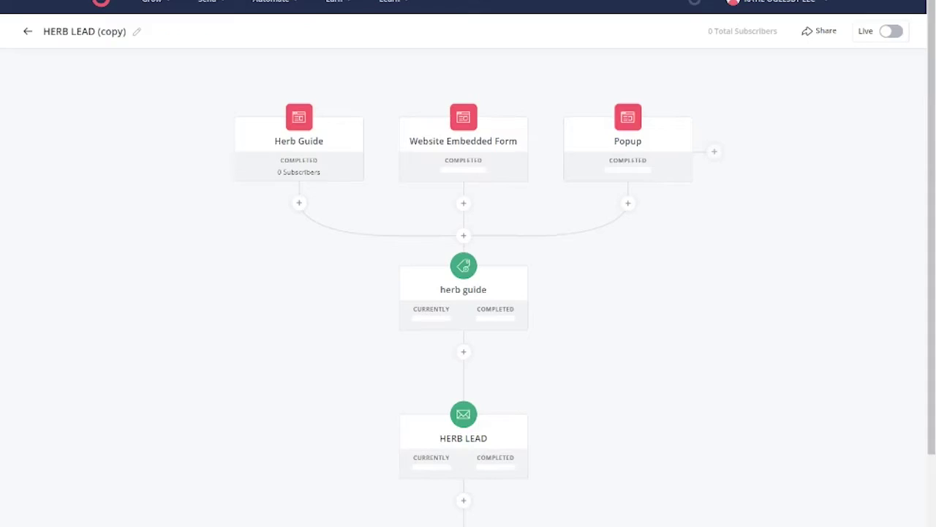
- Review the copy's HERB LEAD email step, then go back to the Visual Automations list
click(501, 450)
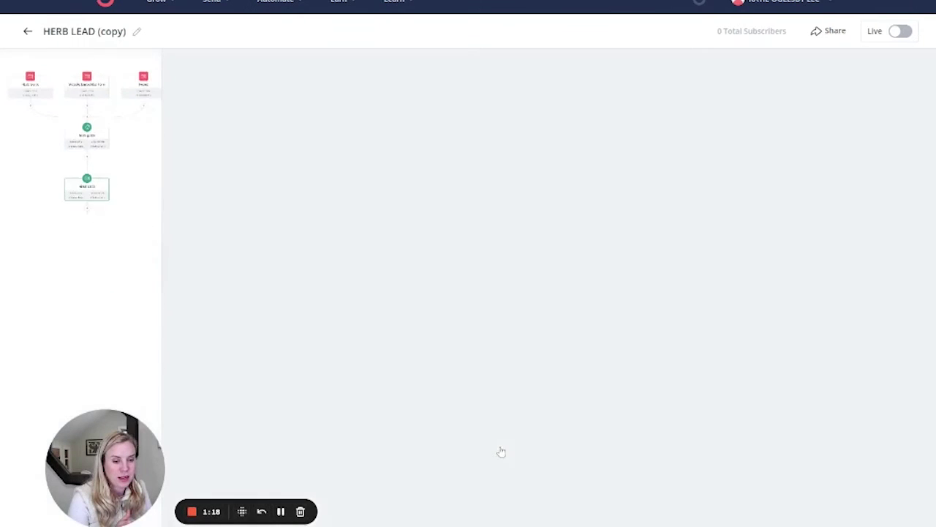
scroll(501, 449, down, 4)
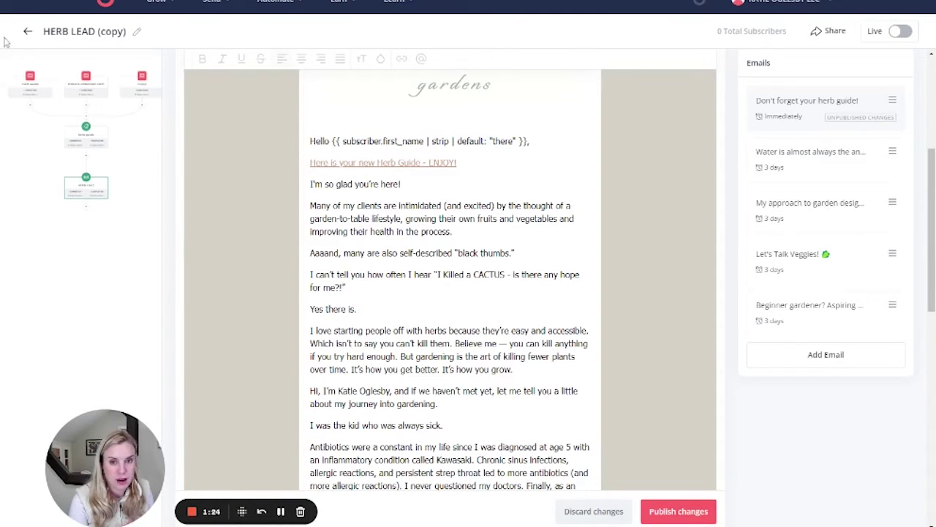
click(27, 33)
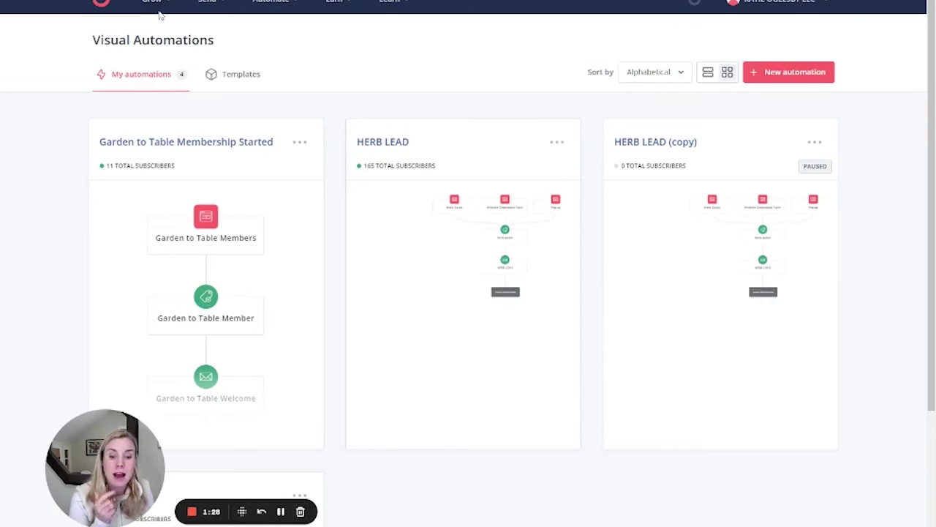
- Go to Sequences and open the HERB LEAD sequence with its five emails
click(168, 8)
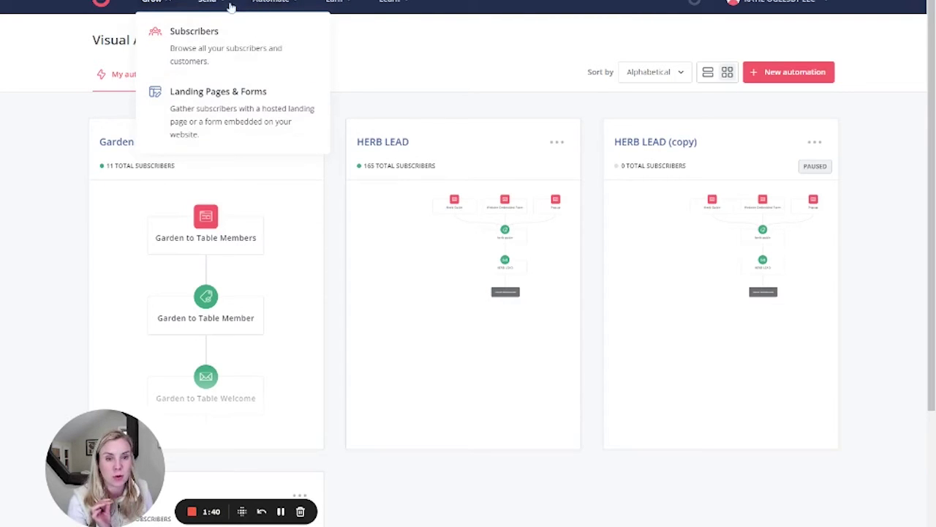
mouse_move(228, 7)
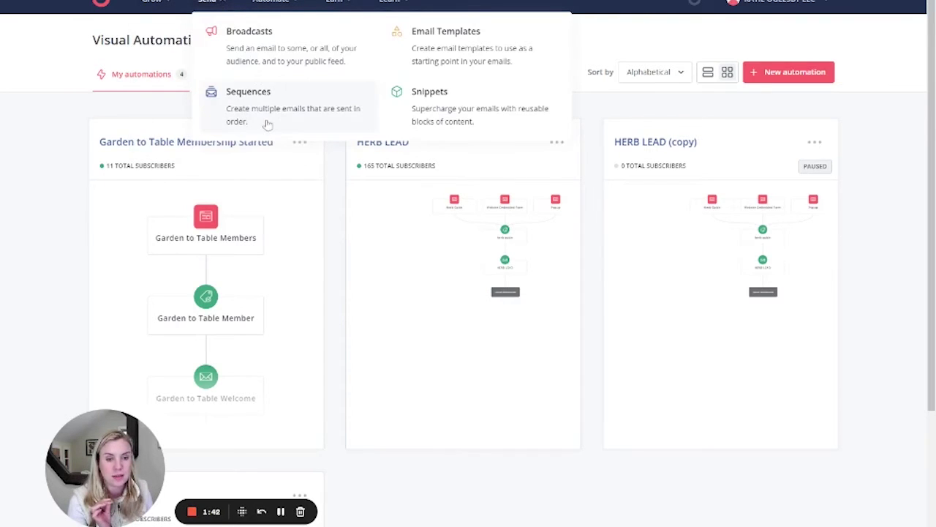
click(268, 124)
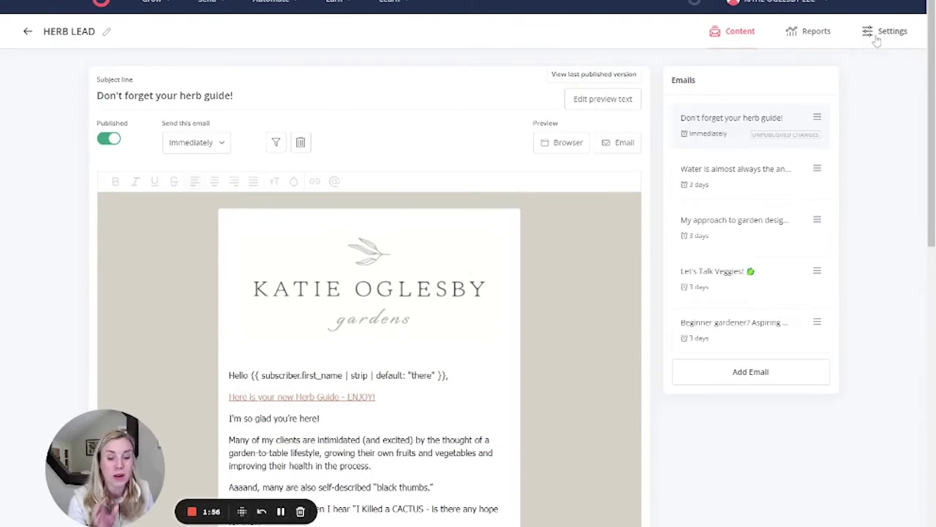
- Duplicate the HERB LEAD sequence from its Settings to create 'Copy of HERB LEAD'
click(878, 33)
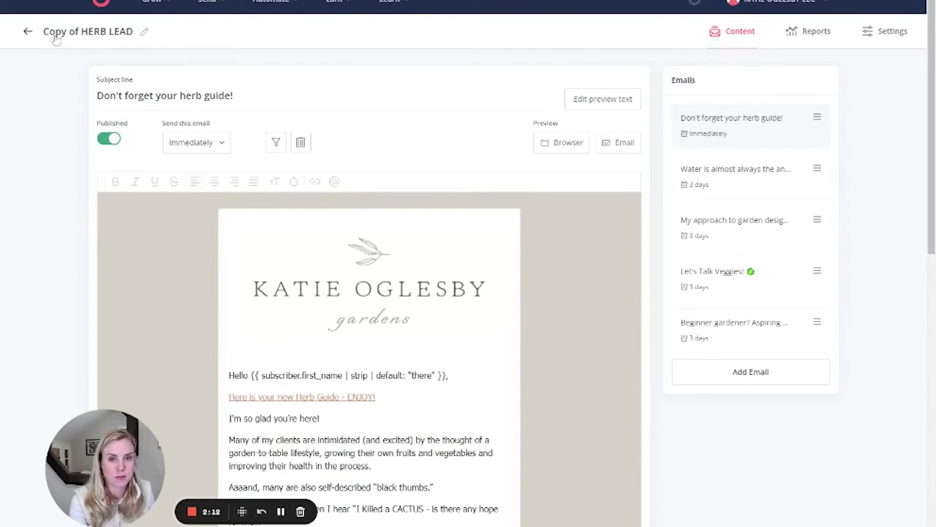
click(29, 33)
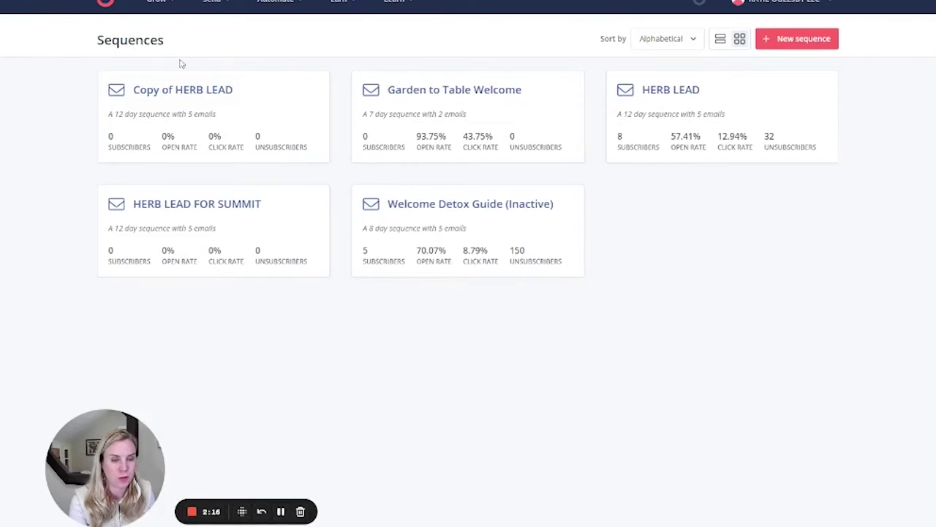
- Open 'HERB LEAD (copy)' for editing from the Visual Automations page
click(280, 8)
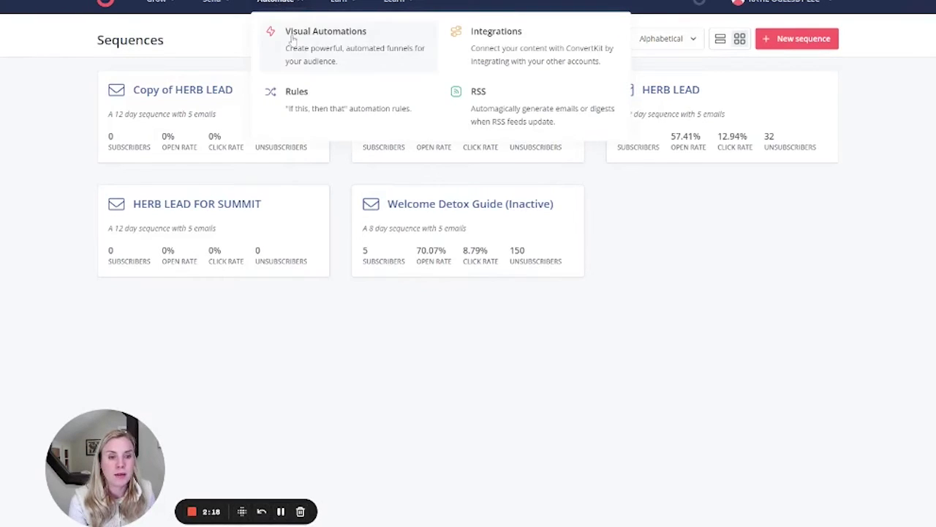
click(292, 32)
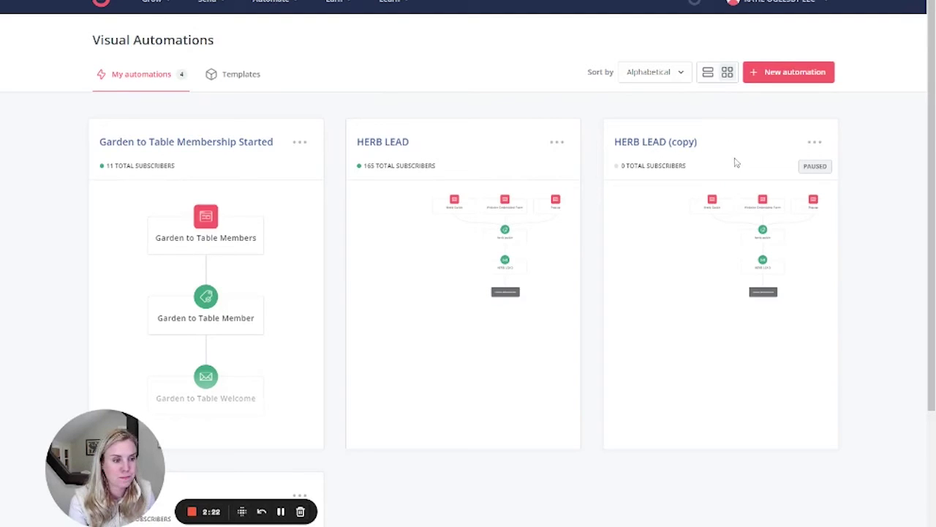
click(816, 152)
click(783, 173)
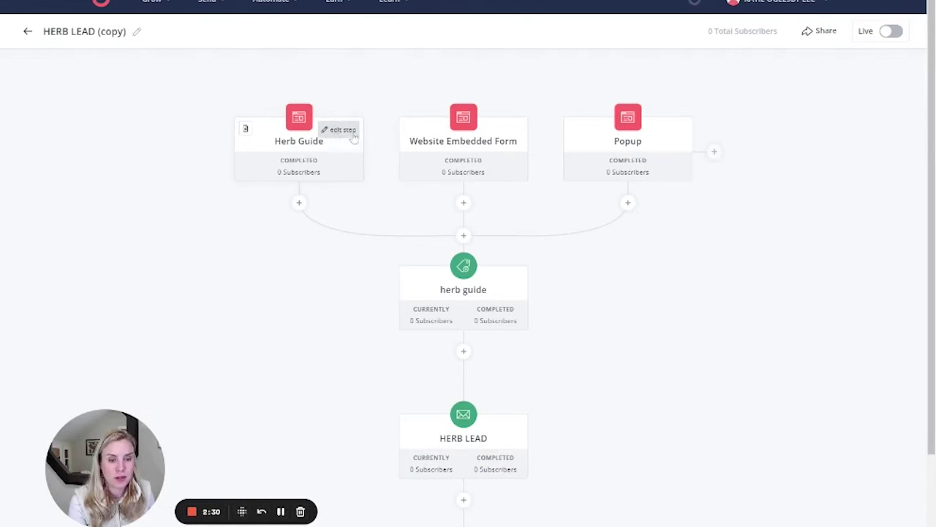
- Change the Herb Guide trigger to the Archer landing page
click(349, 138)
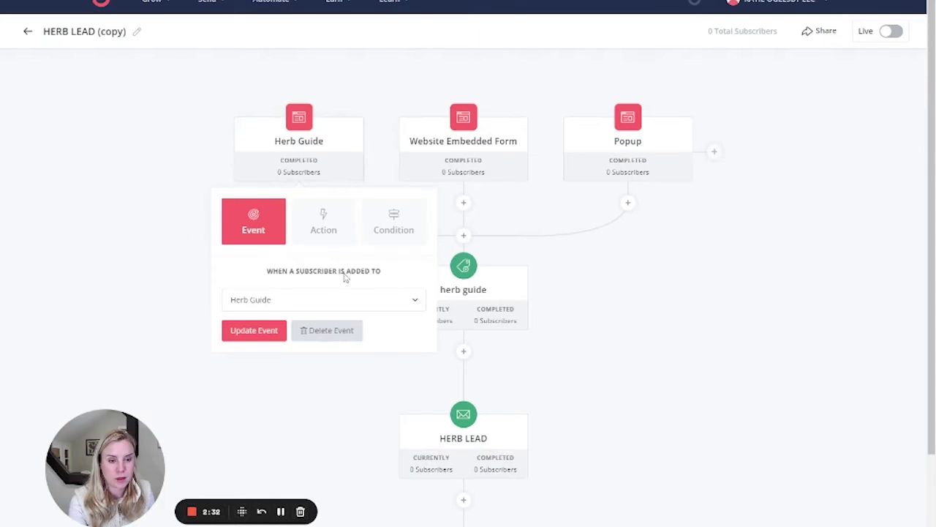
click(346, 300)
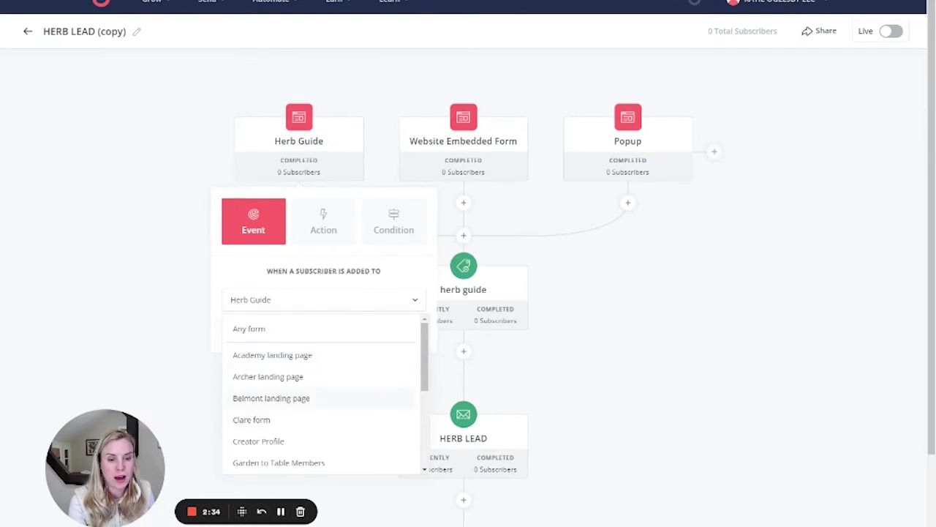
click(291, 377)
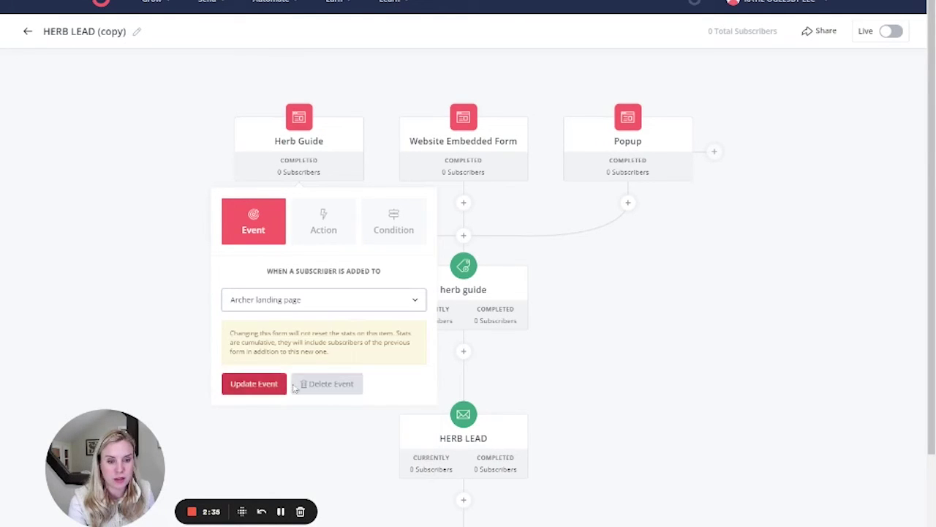
click(253, 386)
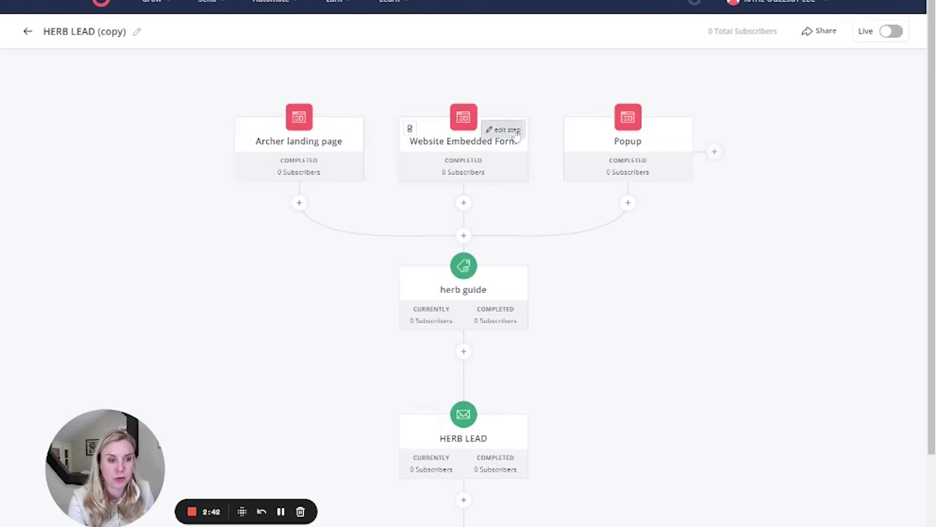
- Delete the Website Embedded Form and Popup triggers
click(513, 132)
click(469, 331)
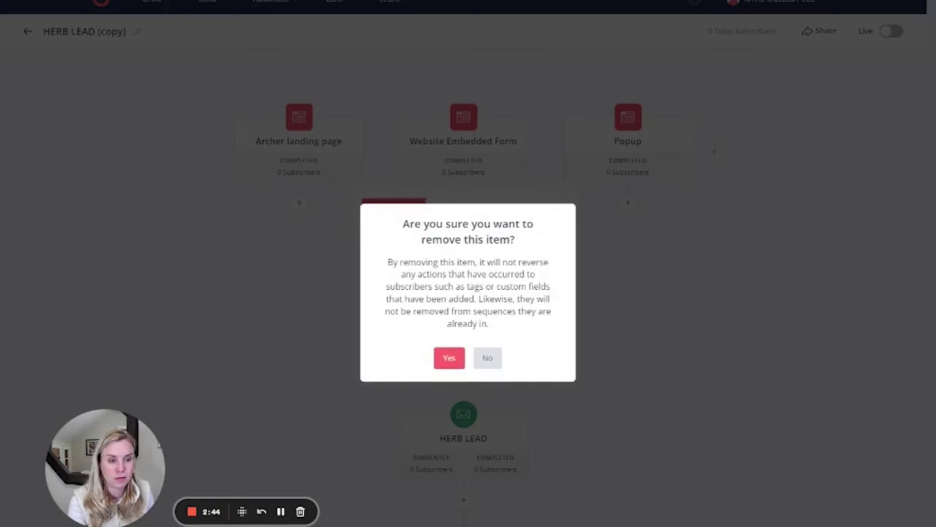
click(447, 357)
click(589, 130)
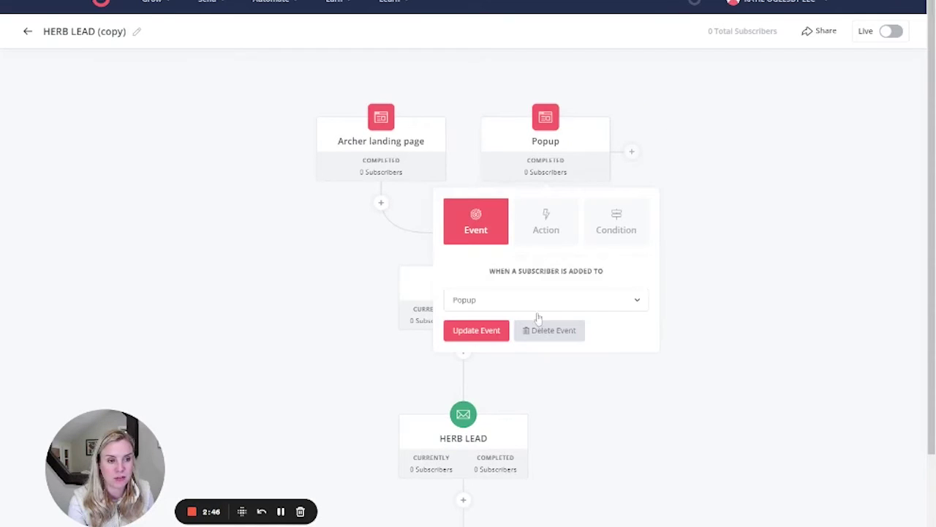
click(531, 336)
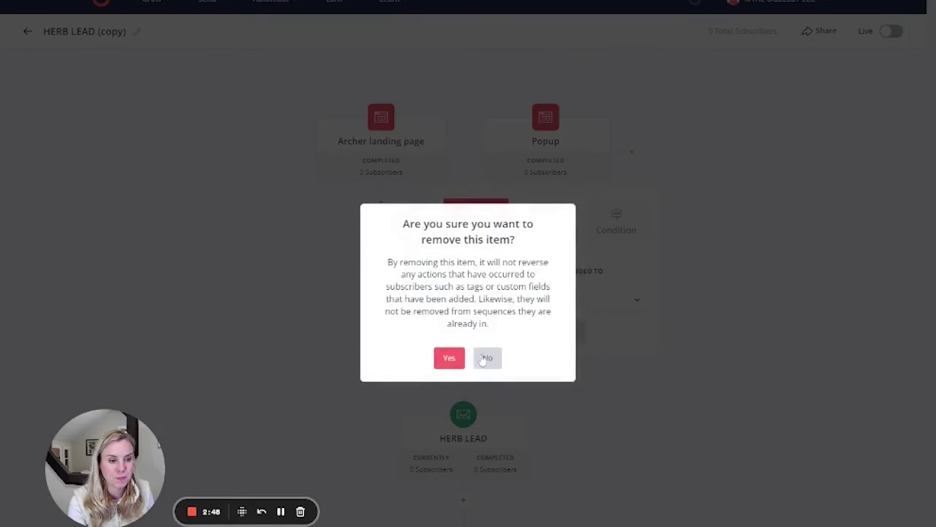
click(448, 358)
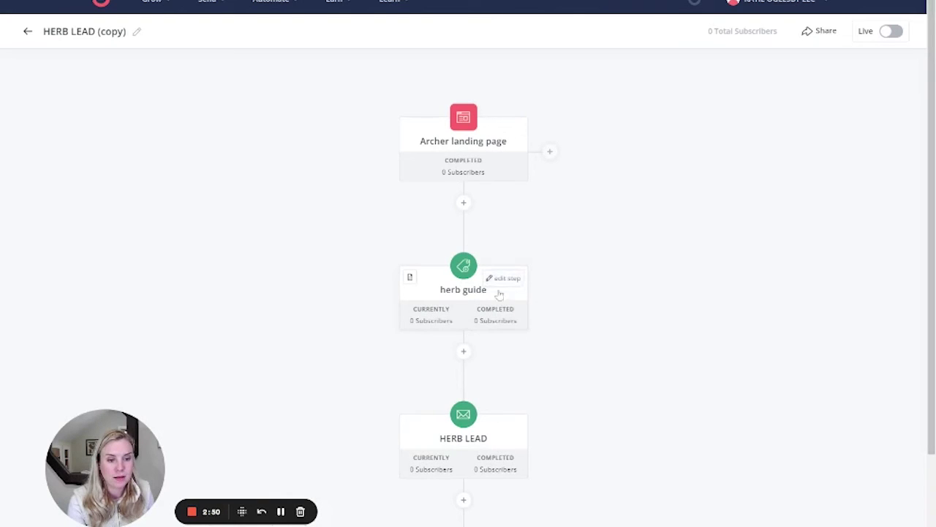
- Change the tag step to apply the 'herb guide nagina' tag
click(504, 281)
click(454, 447)
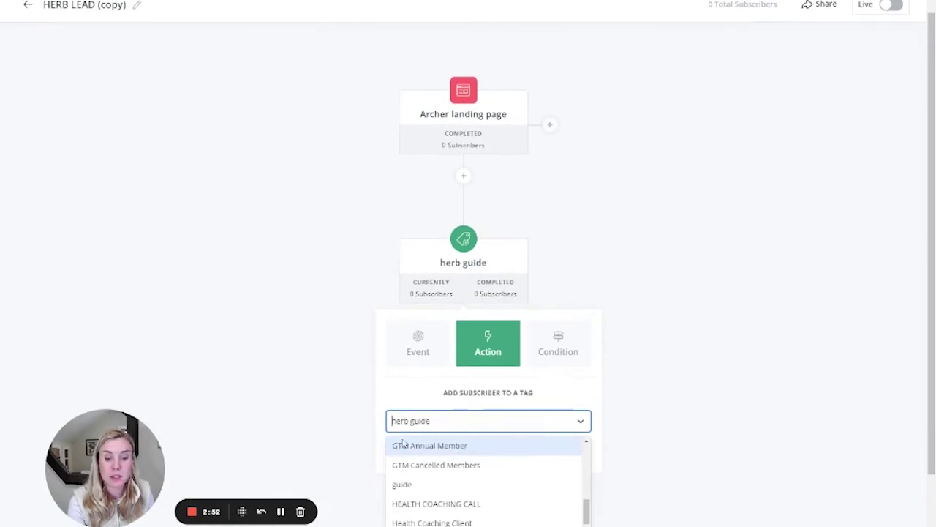
scroll(472, 500, down, 5)
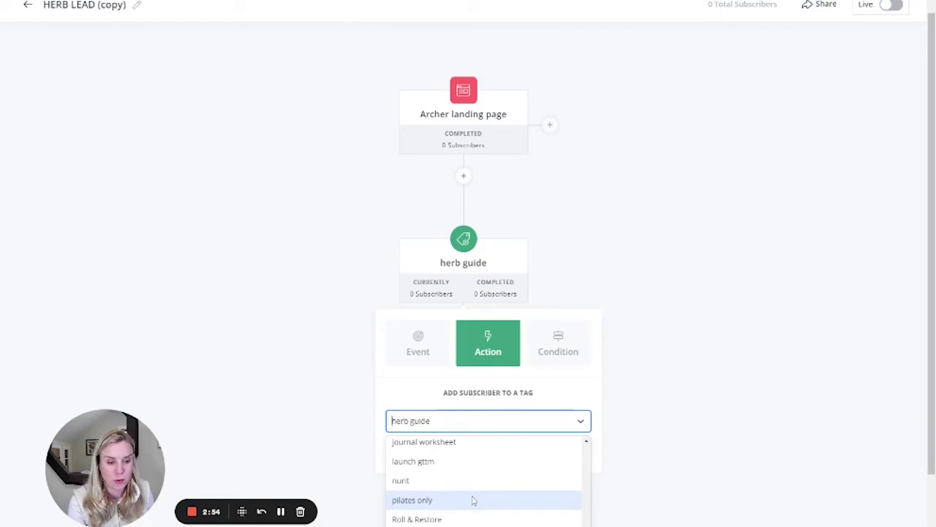
scroll(473, 501, up, 3)
click(455, 511)
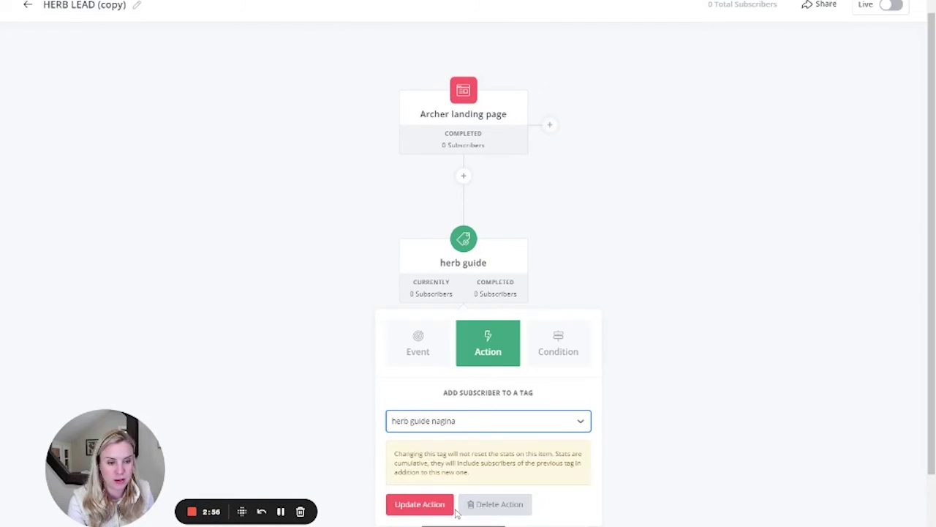
click(443, 505)
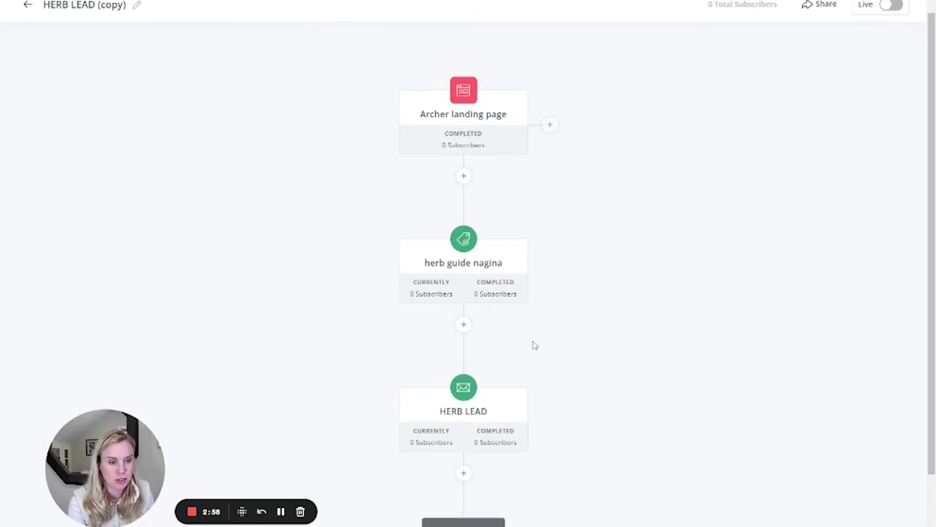
- Check the HERB LEAD sequence step, return to the automations list, and reopen HERB LEAD (copy)
scroll(460, 437, up, 1)
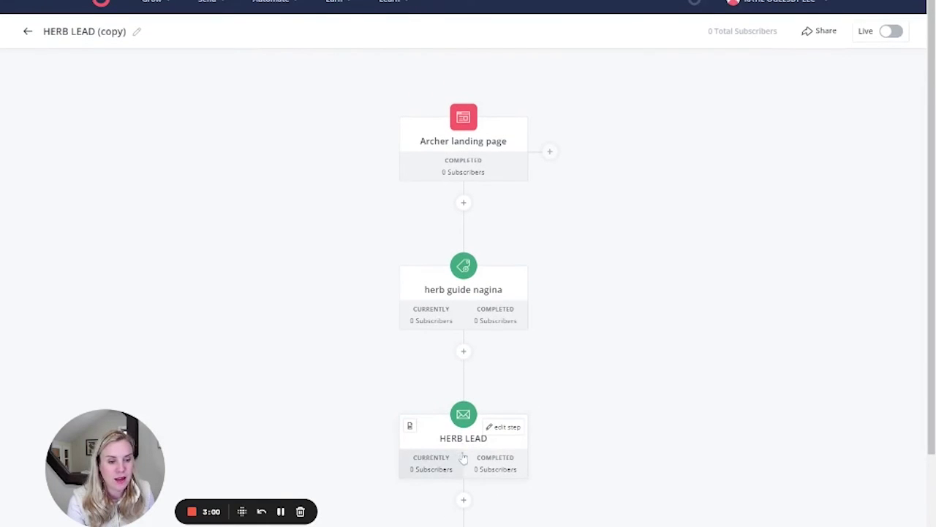
click(498, 430)
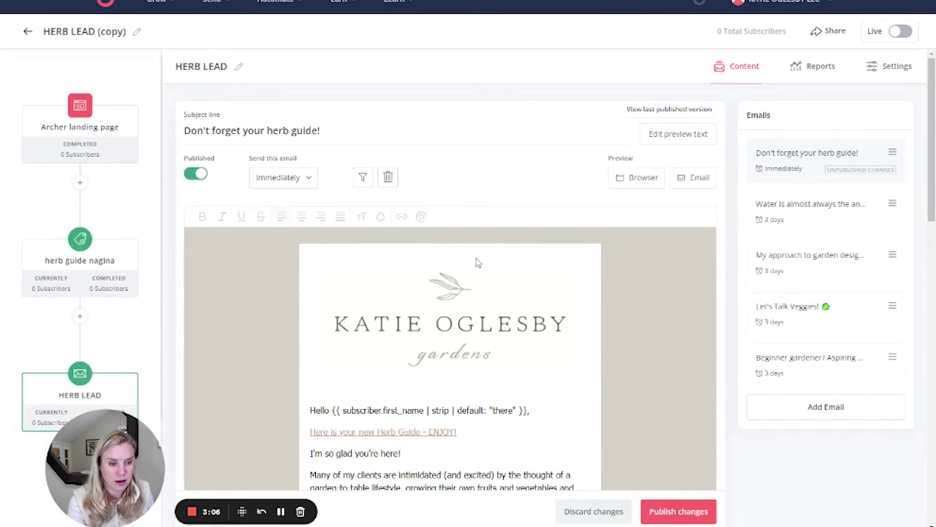
click(29, 35)
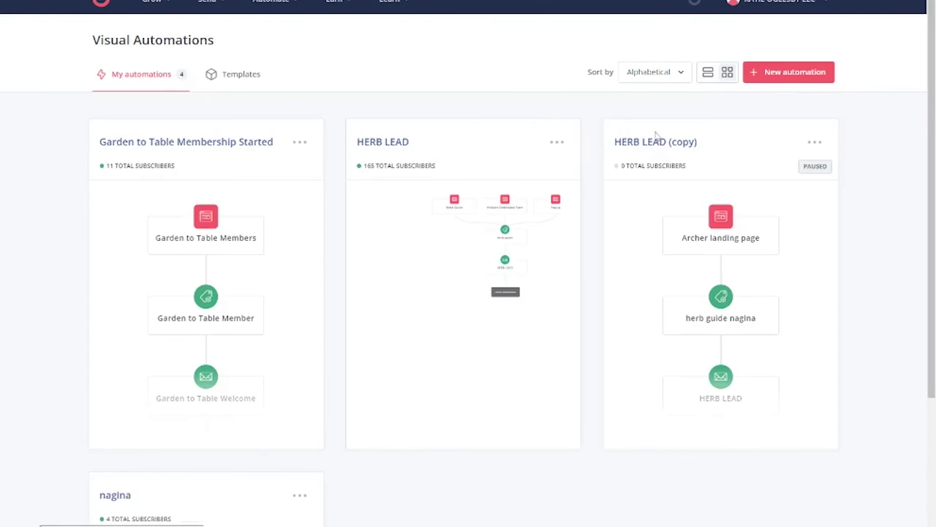
click(654, 145)
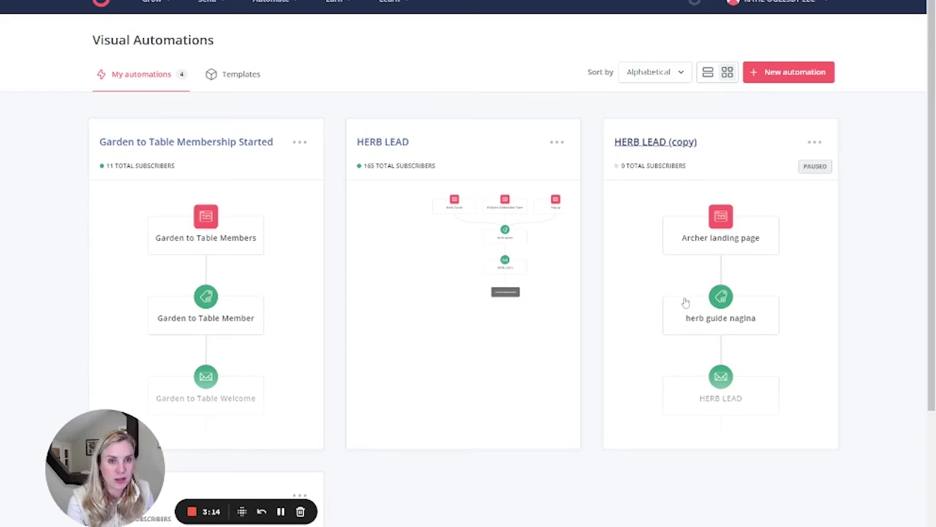
- Switch the sequence step to 'Copy of HERB LEAD' and open that sequence's emails
click(685, 302)
scroll(541, 410, down, 3)
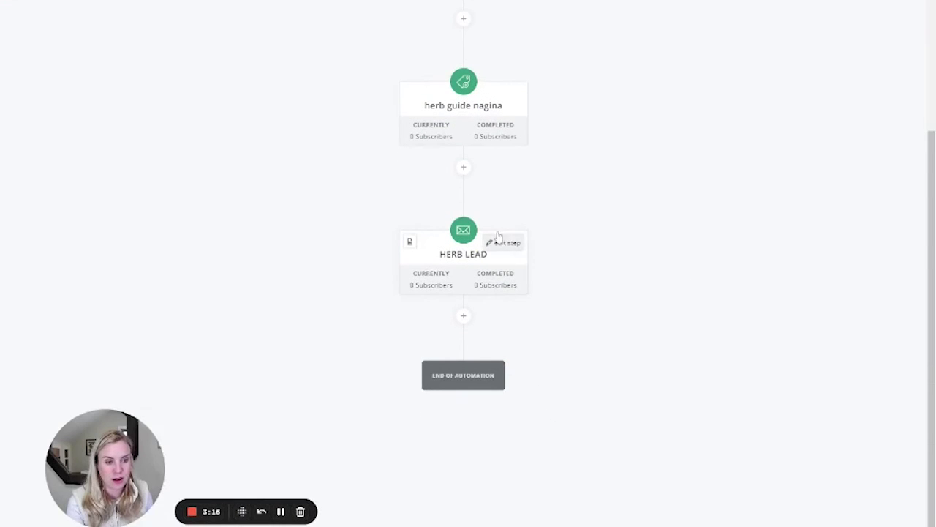
click(500, 243)
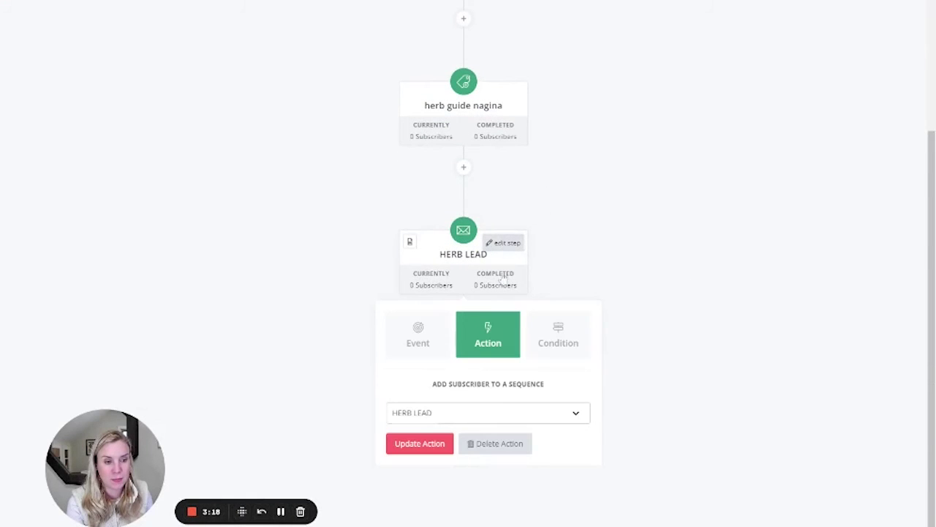
click(470, 421)
click(449, 439)
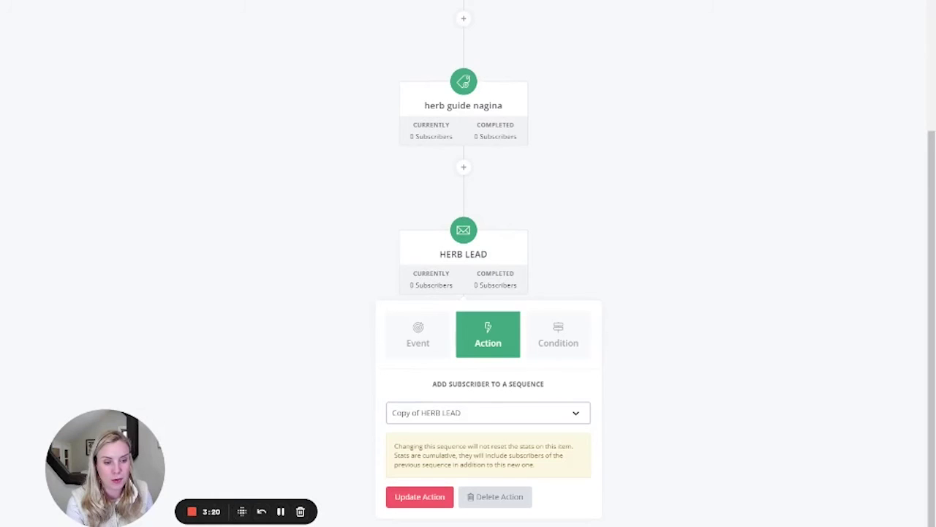
click(438, 500)
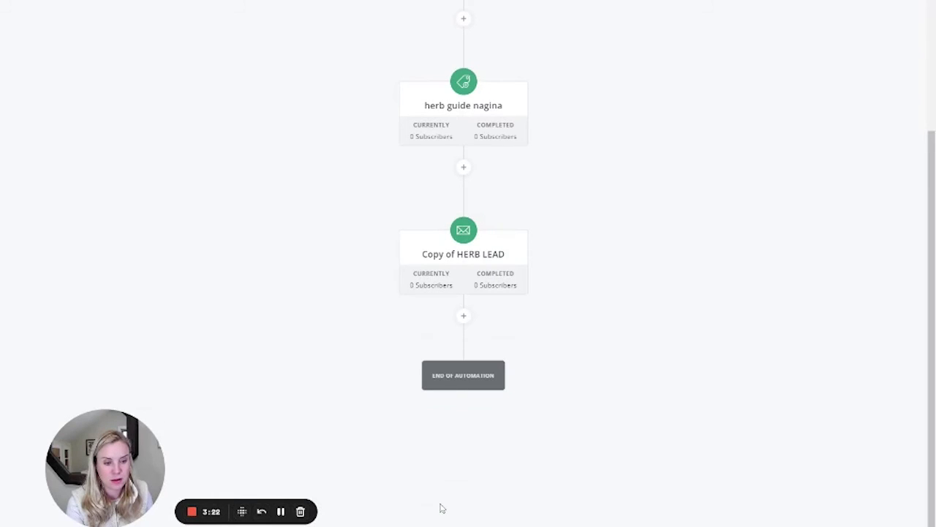
mouse_move(501, 268)
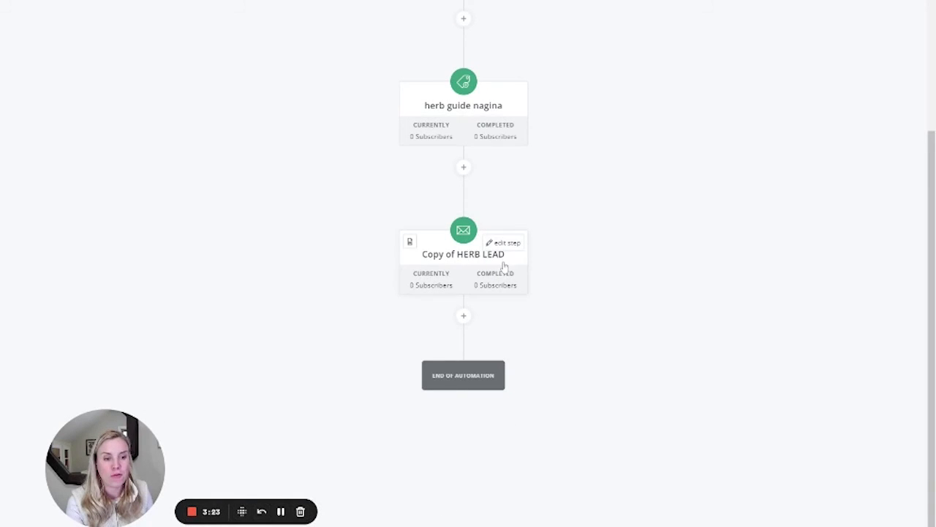
click(455, 269)
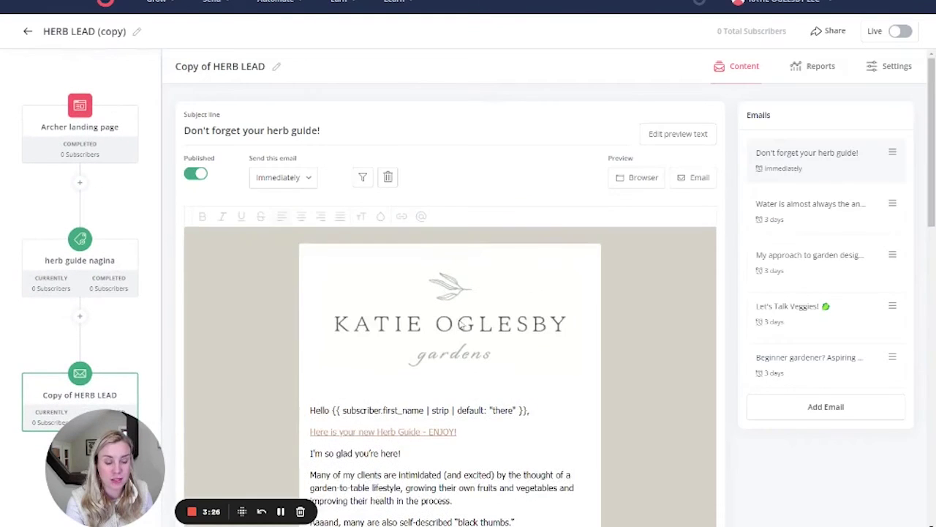